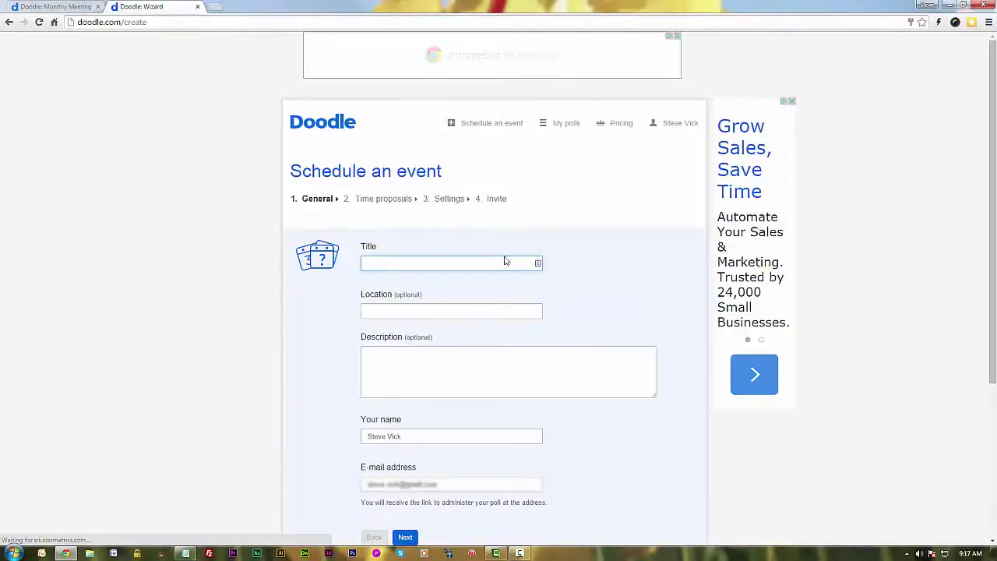
- Enter the title Golden Heart Sled Dog Expo and the location Gulliver Books
{"action": "left_click", "coordinate": [461, 264]}
{"action": "type", "text": "Golden Heart Sled Dog Expo"}
{"action": "left_click", "coordinate": [431, 312]}
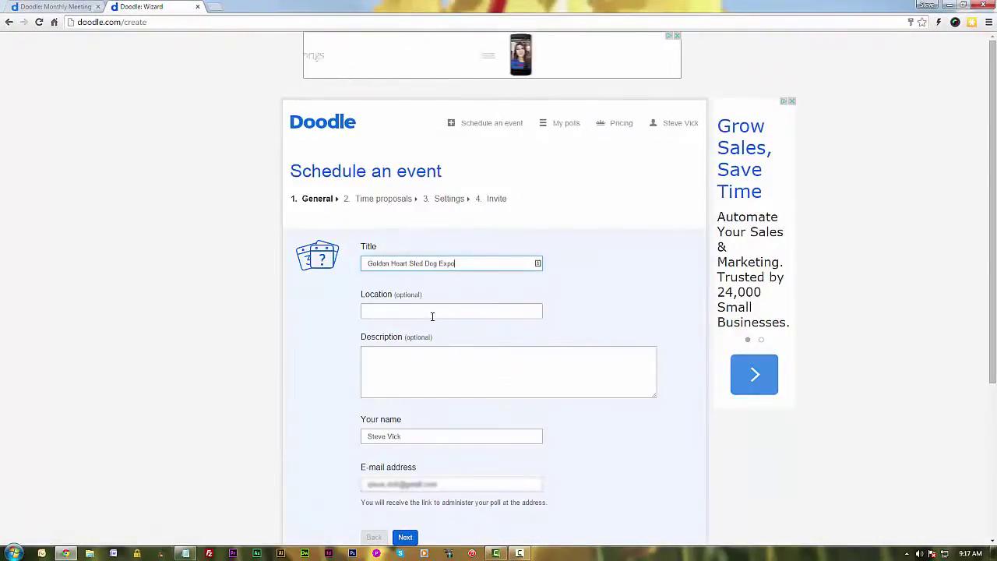
{"action": "type", "text": "Gul"}
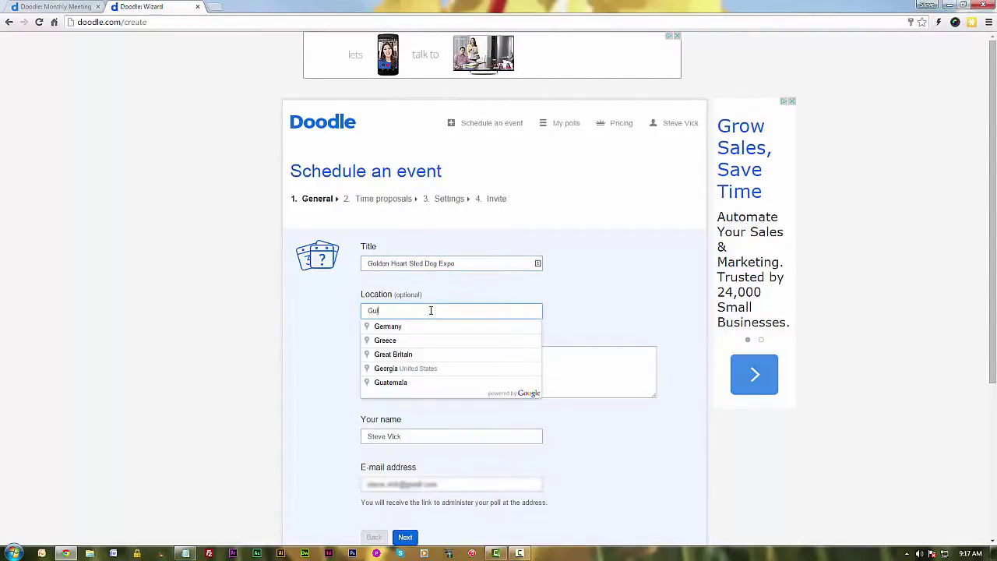
{"action": "type", "text": "liver "}
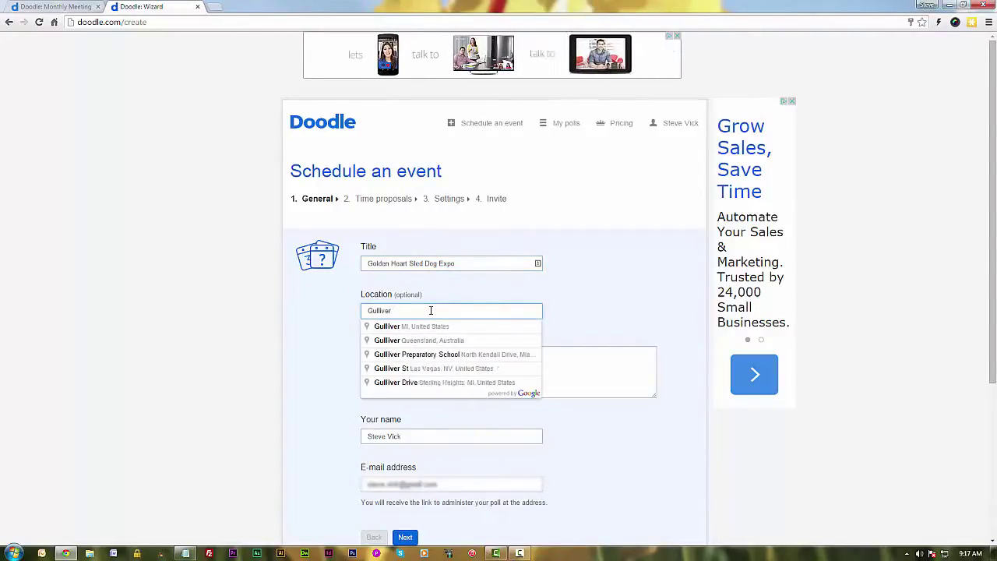
{"action": "type", "text": "Book"}
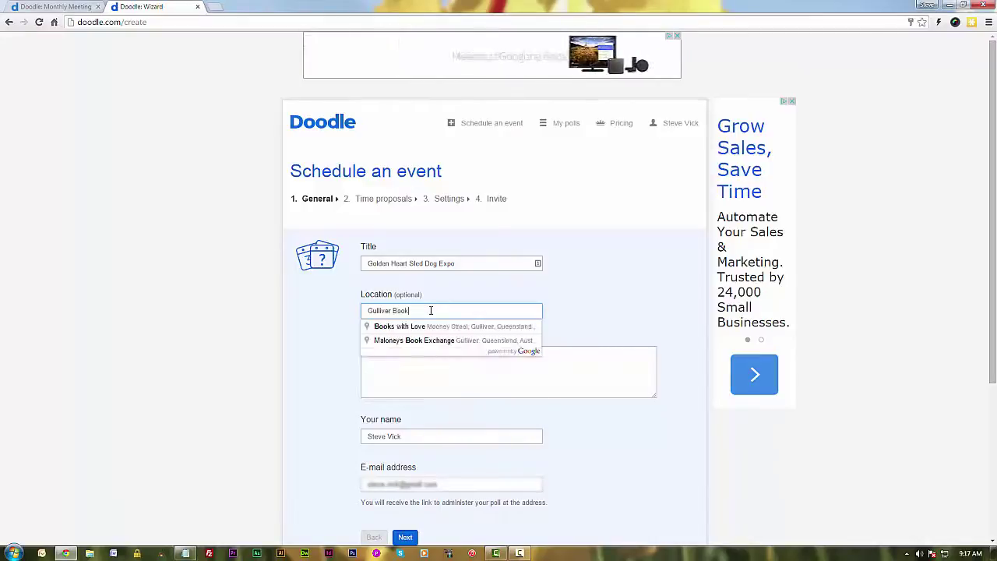
{"action": "type", "text": "s"}
- Add the prepared short logistics description, ending it with a period
{"action": "left_click", "coordinate": [532, 369]}
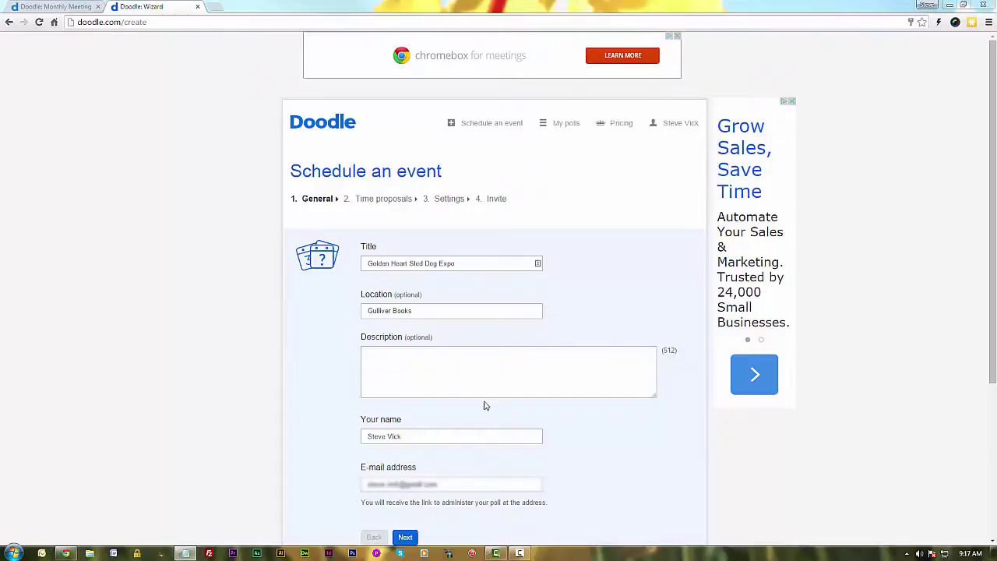
{"action": "type", "text": "Meeting to go over preparation and logistics of Golden Heart Sled Dog Expo"}
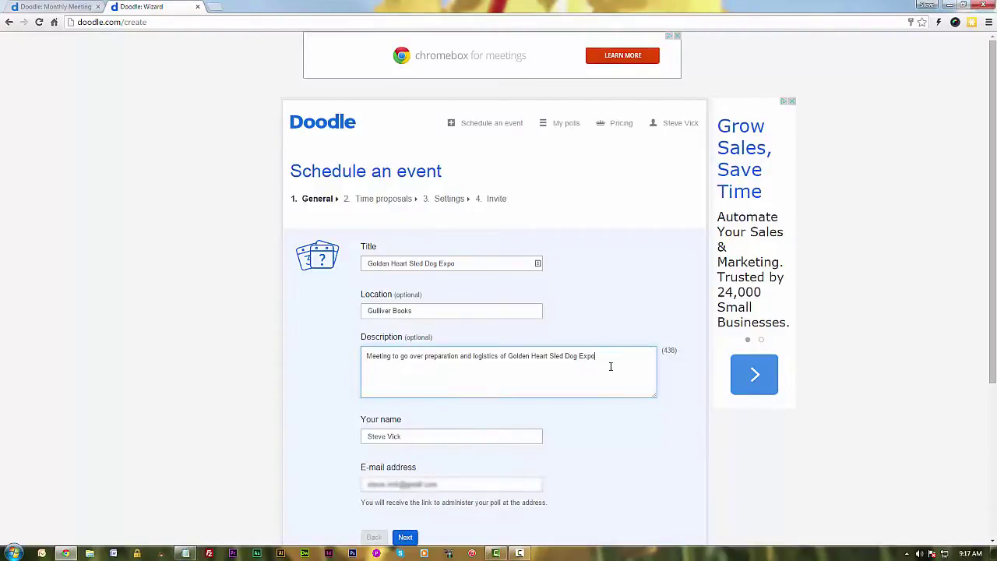
{"action": "type", "text": "."}
{"action": "left_click", "coordinate": [578, 436]}
{"action": "scroll", "coordinate": [579, 436], "scroll_direction": "down", "scroll_amount": 2}
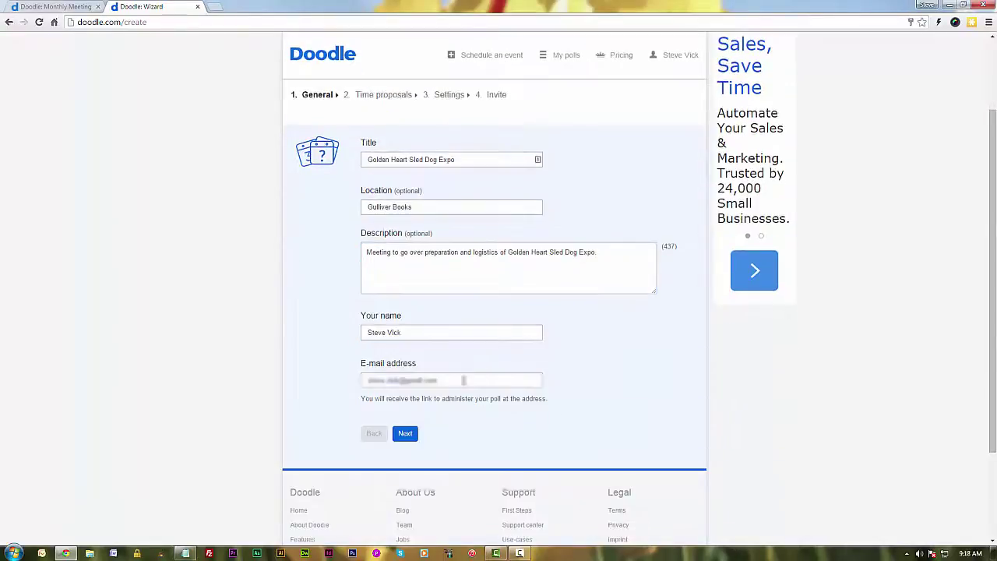
- Pick Friday March 20, Saturday March 21 and Sunday March 22, 2015 as the proposed dates
{"action": "left_click", "coordinate": [407, 438]}
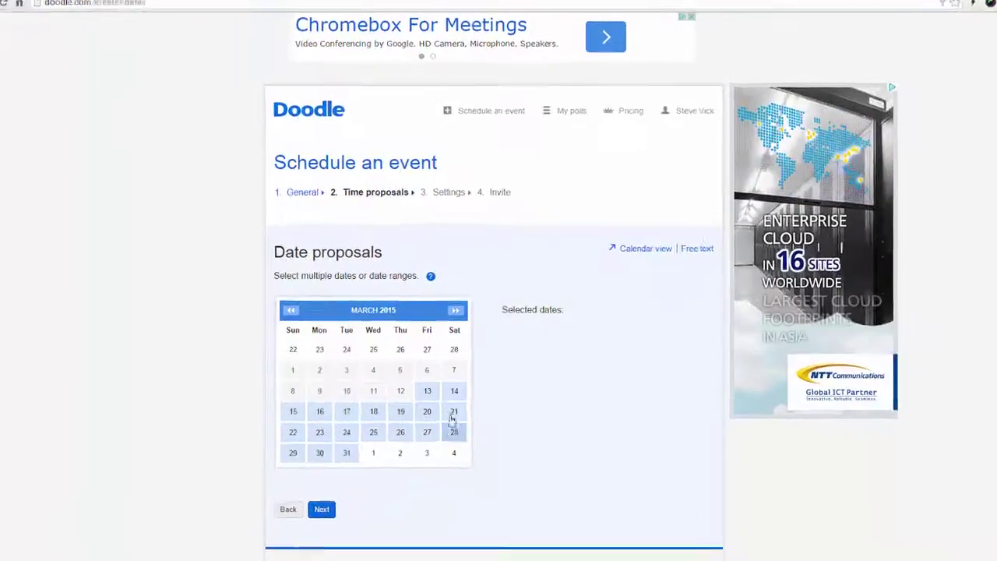
{"action": "left_click", "coordinate": [431, 416]}
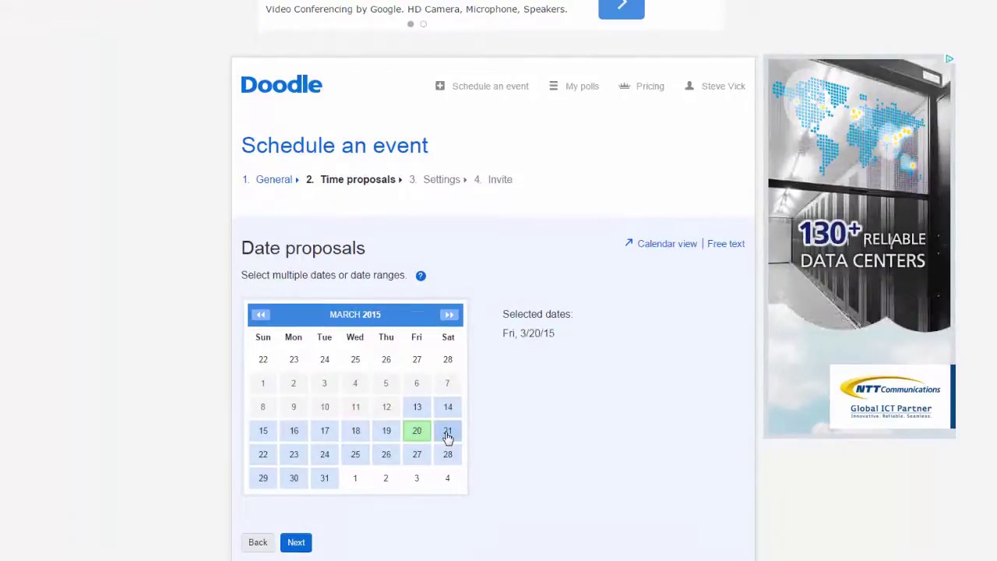
{"action": "left_click", "coordinate": [447, 437]}
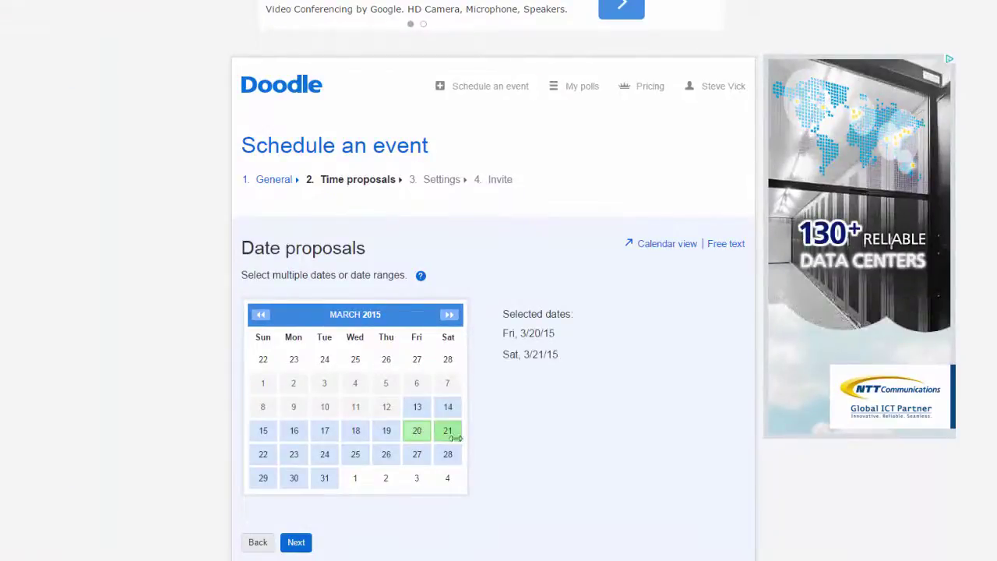
{"action": "left_click", "coordinate": [263, 458]}
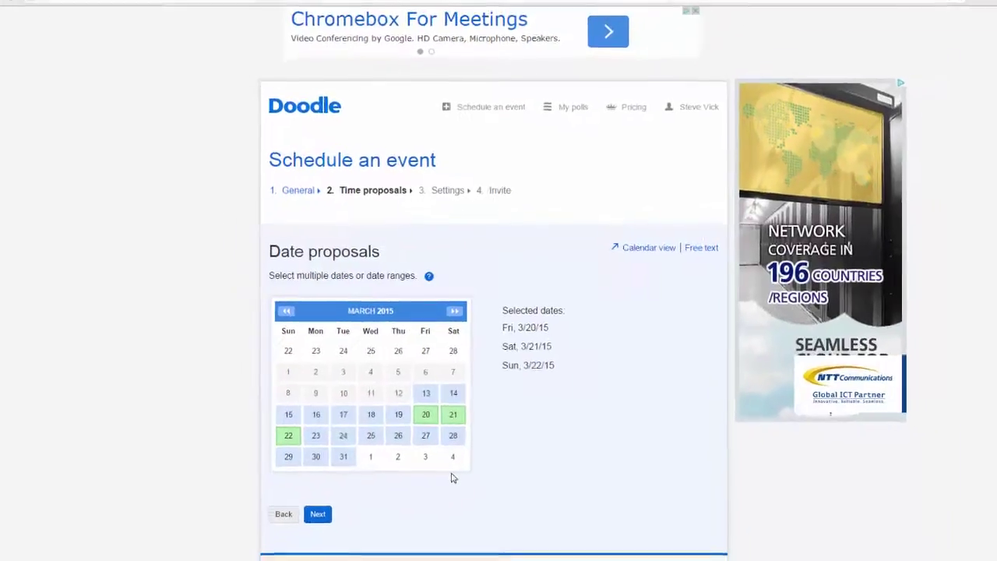
{"action": "left_click", "coordinate": [317, 514]}
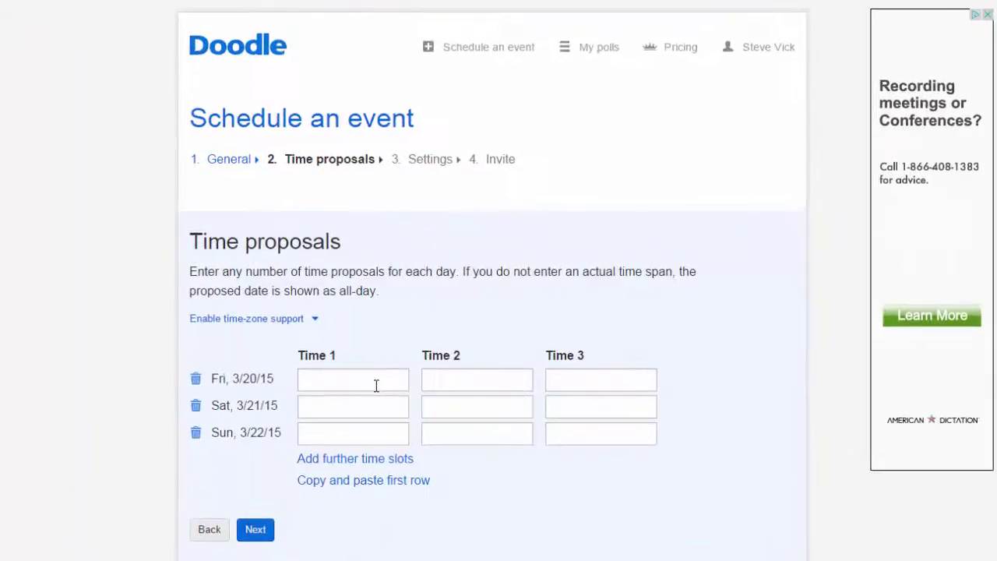
- Propose 6:30pm for Friday, 4:30pm for Saturday and 2:30pm for Sunday as Time 1
{"action": "left_click", "coordinate": [376, 385]}
{"action": "type", "text": "6:30pm"}
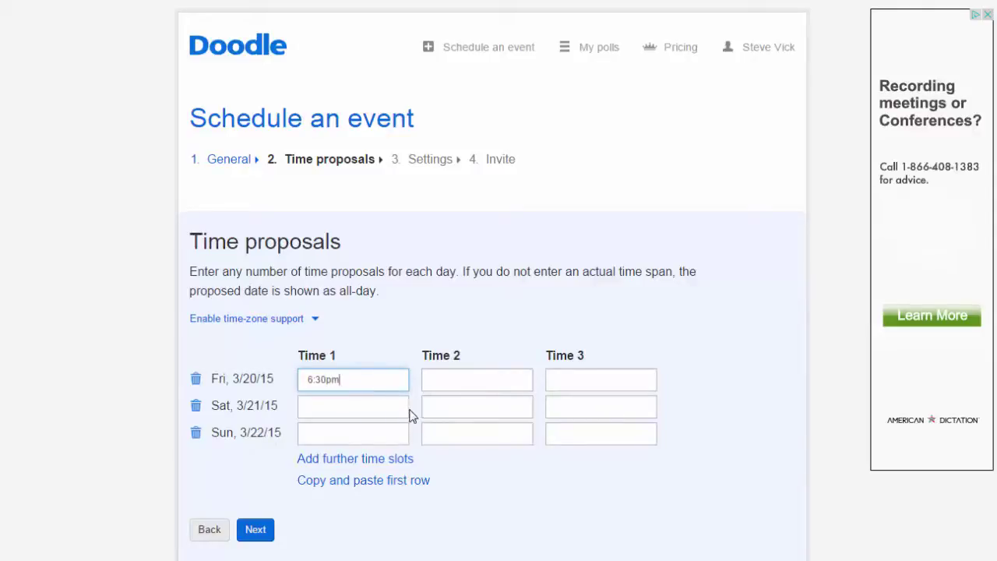
{"action": "left_click", "coordinate": [398, 407]}
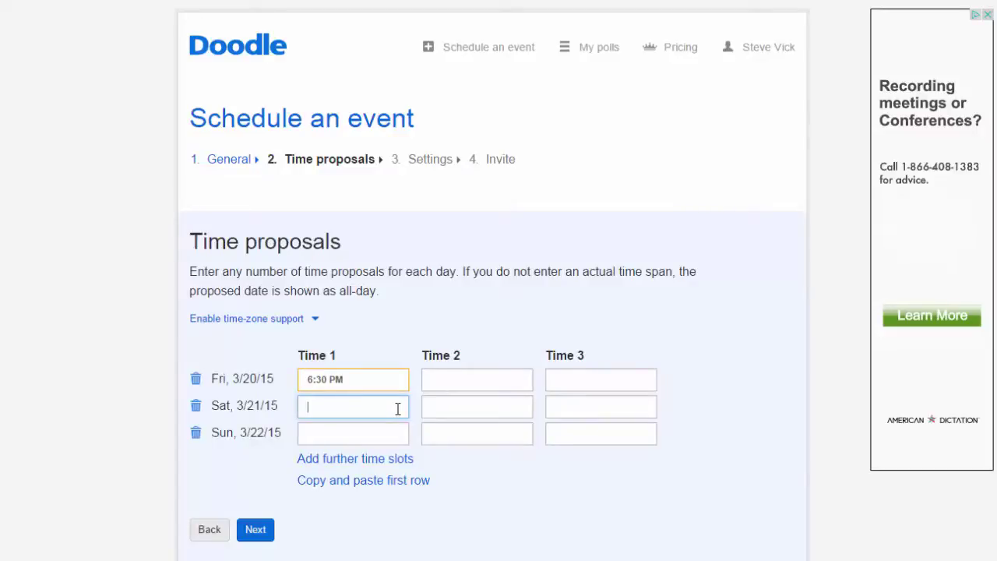
{"action": "type", "text": "4:30pm"}
{"action": "left_click", "coordinate": [318, 432]}
{"action": "type", "text": "2:30"}
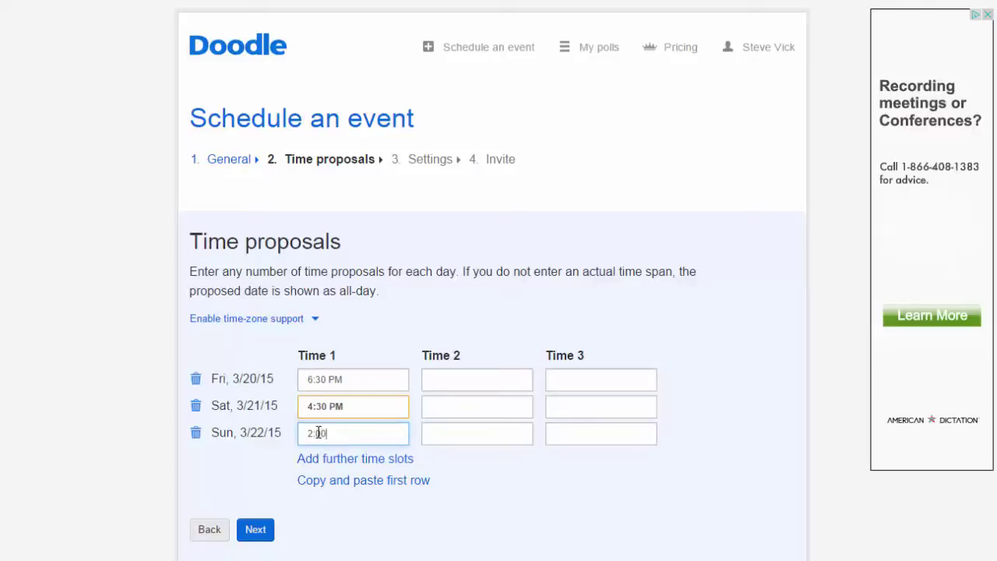
{"action": "type", "text": "Pm"}
{"action": "left_click", "coordinate": [470, 434]}
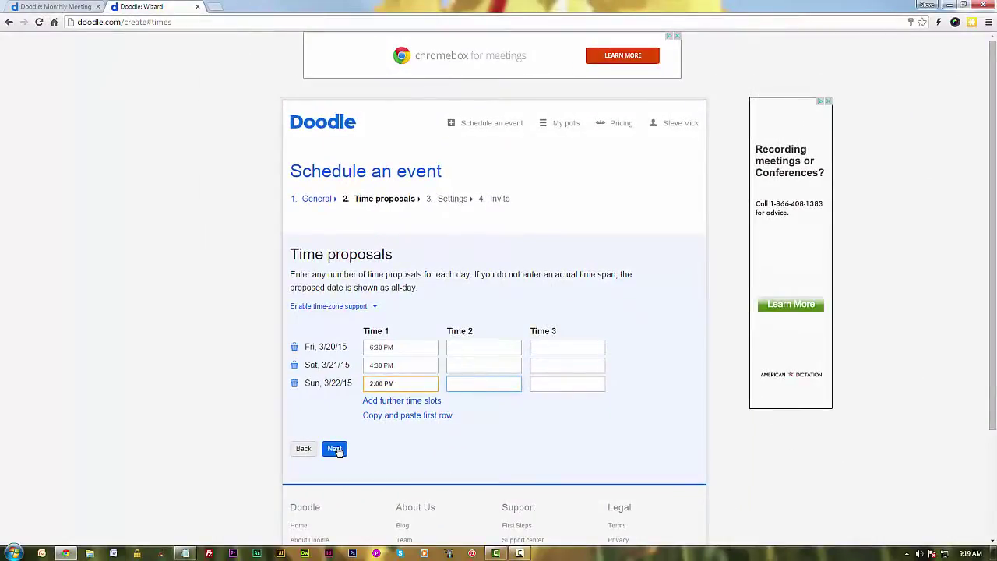
{"action": "left_click", "coordinate": [335, 450]}
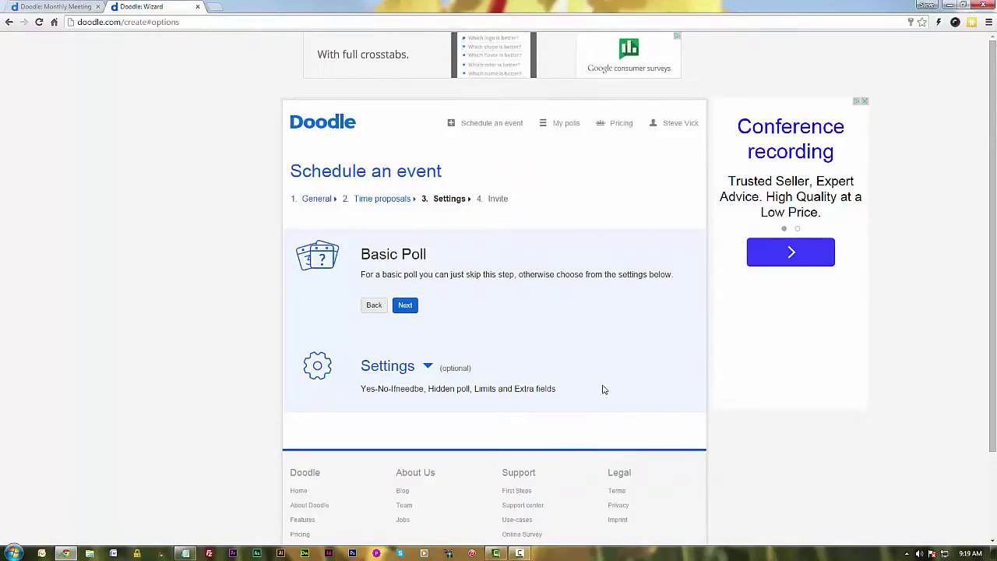
- Skip the optional settings, keeping it a basic poll, and go to the Invite step
{"action": "left_click", "coordinate": [405, 305]}
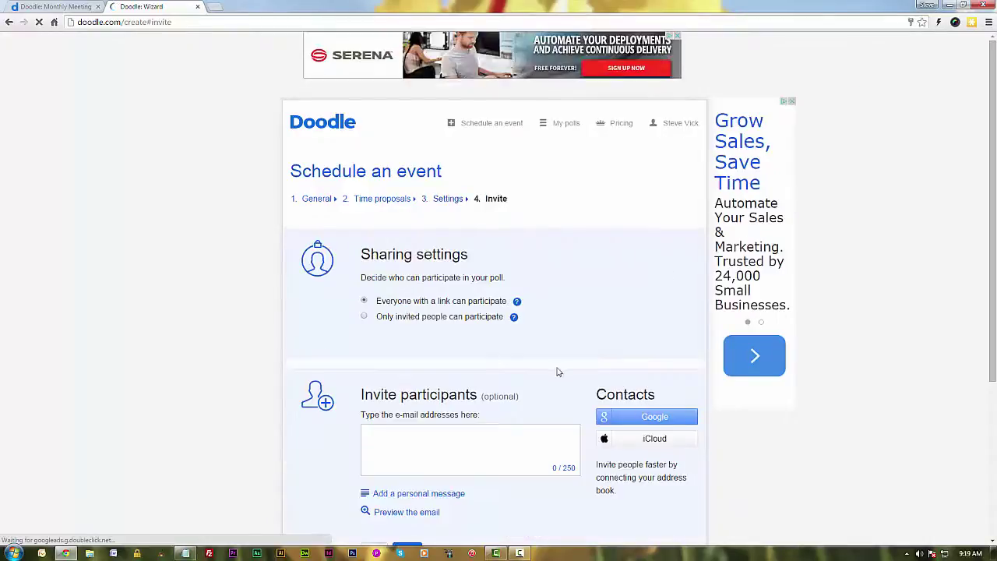
- Allow only invited people, include yourself as a participant, and paste seven invitee addresses
{"action": "scroll", "coordinate": [425, 334], "scroll_direction": "down", "scroll_amount": 1}
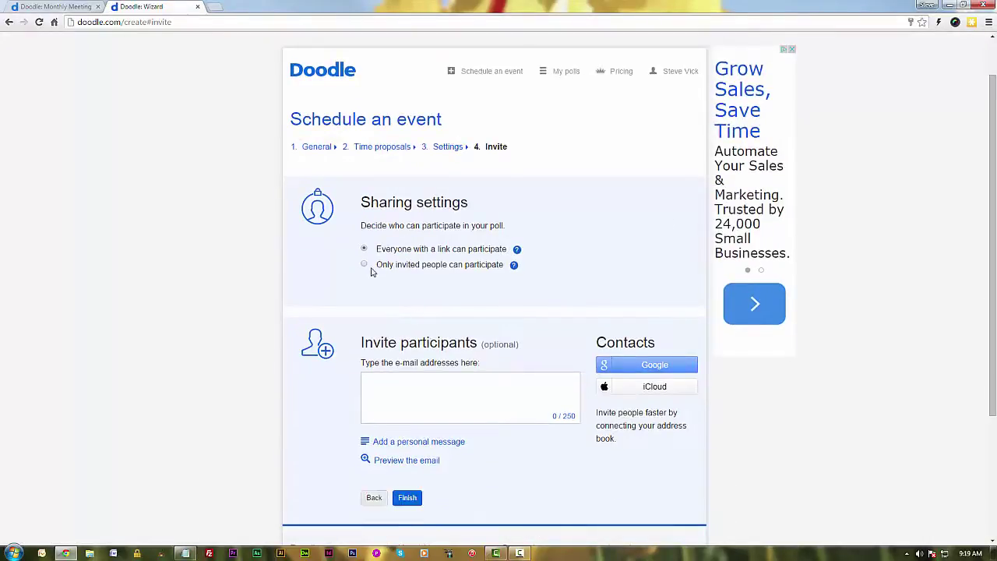
{"action": "mouse_move", "coordinate": [519, 265]}
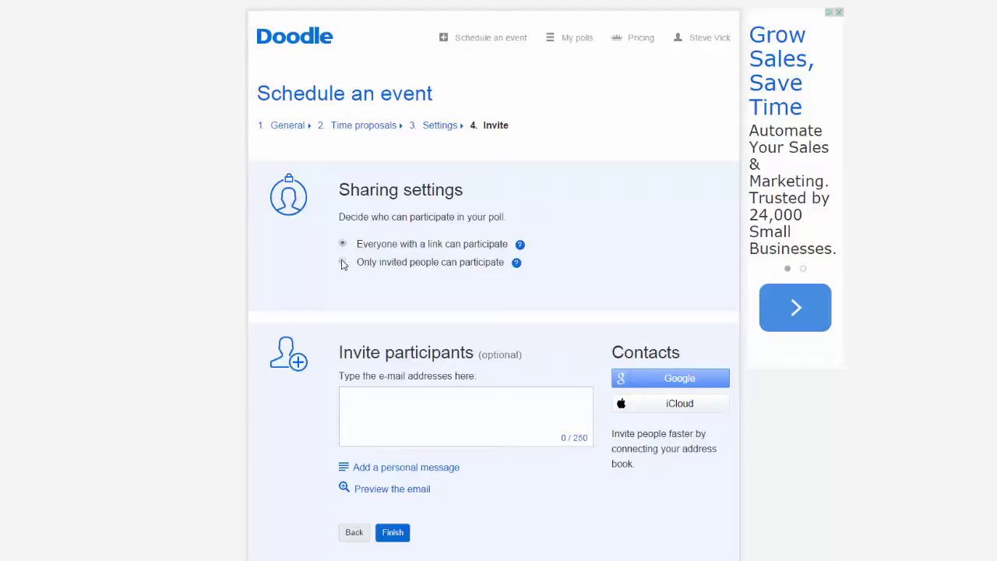
{"action": "left_click", "coordinate": [343, 263]}
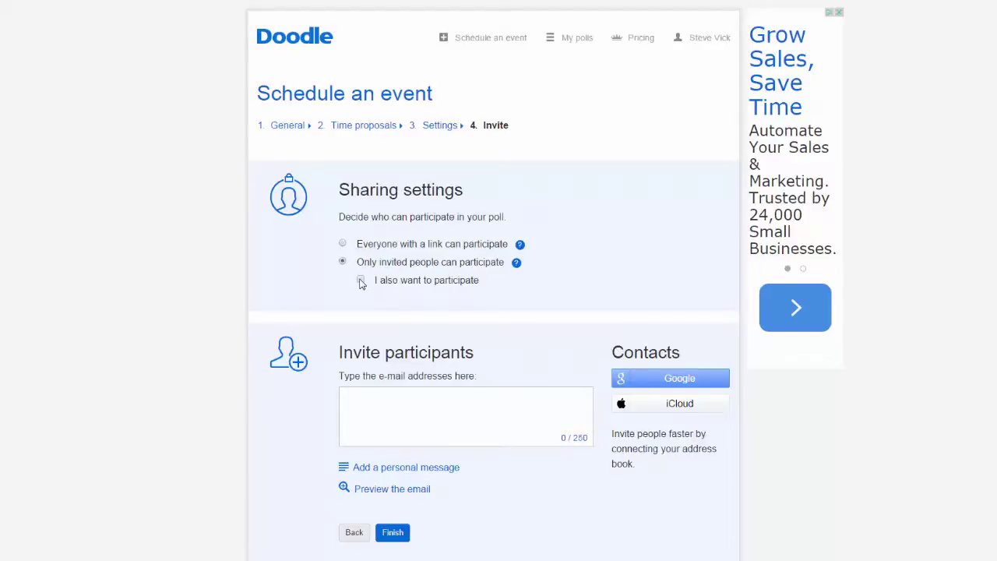
{"action": "left_click", "coordinate": [360, 281]}
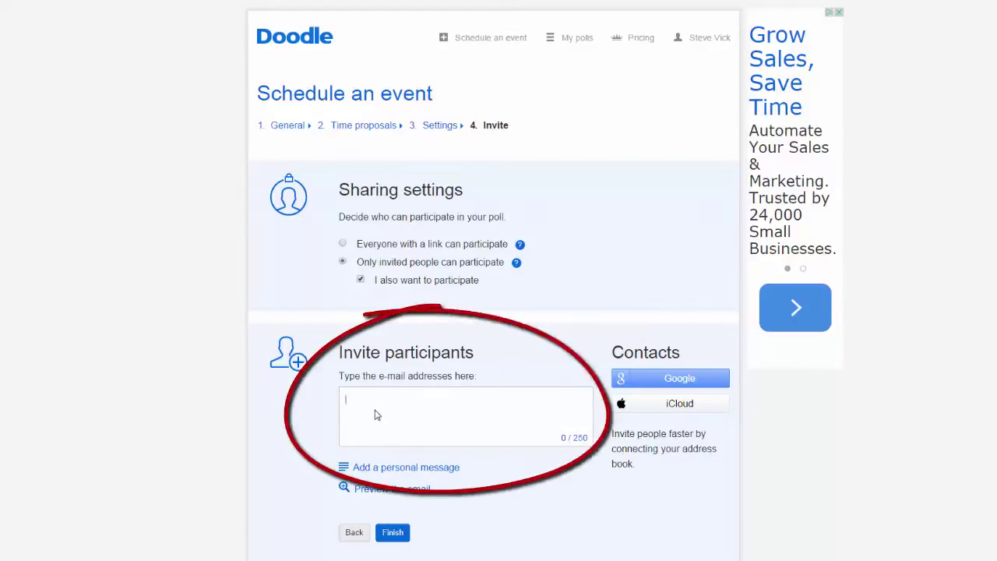
{"action": "key", "text": "ctrl+v"}
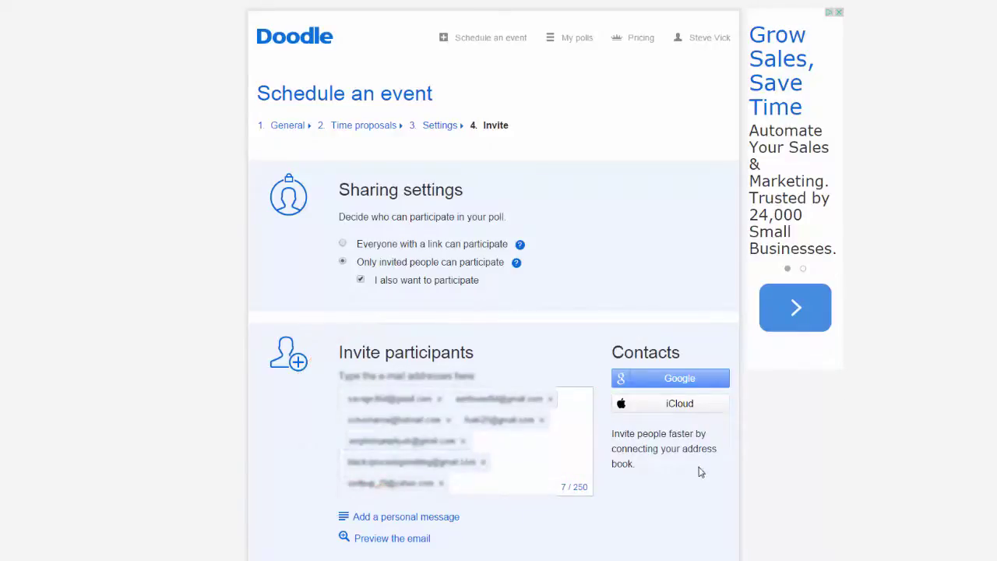
{"action": "scroll", "coordinate": [719, 508], "scroll_direction": "down", "scroll_amount": 2}
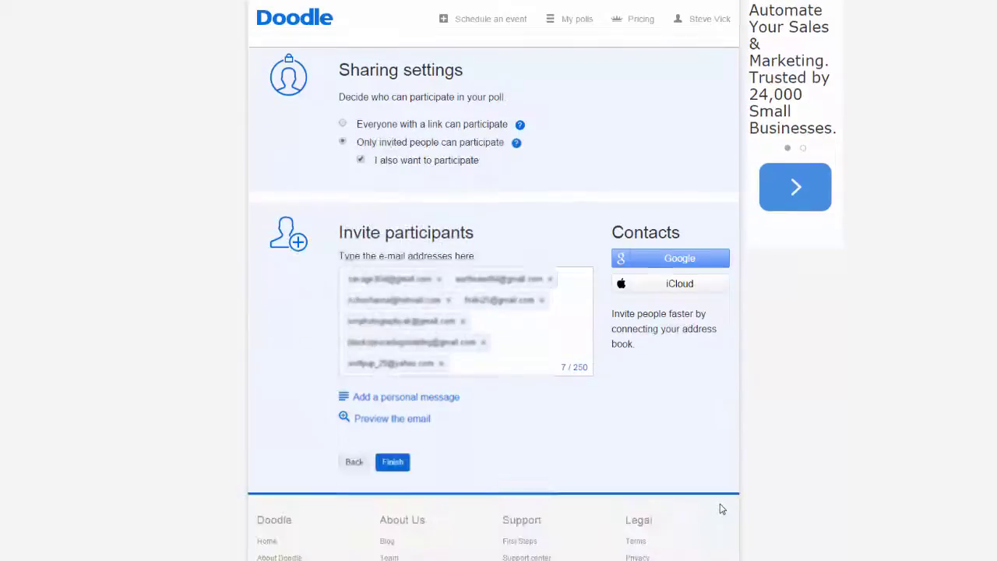
- Finish the poll so the invitations go out
{"action": "left_click", "coordinate": [393, 463]}
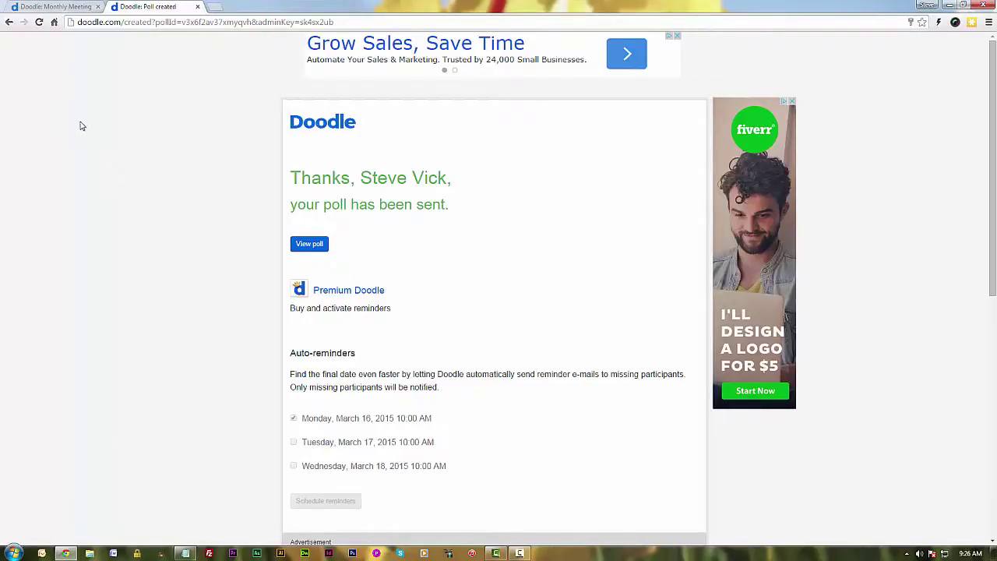
- On the Monthly Meeting demo poll, tick the Mon 23 slots at 9:15 AM and 2:45 PM
{"action": "left_click", "coordinate": [48, 9]}
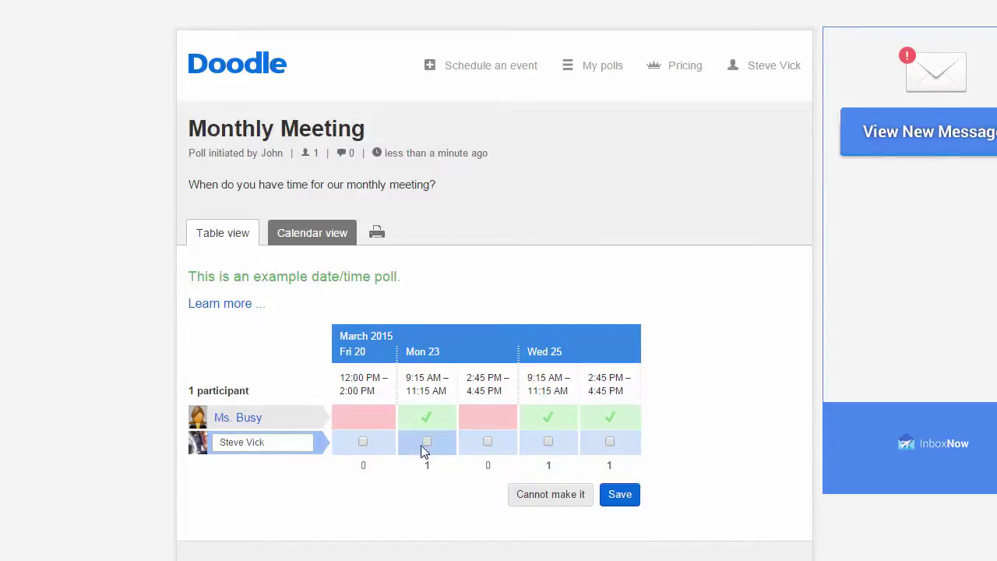
{"action": "left_click", "coordinate": [428, 442]}
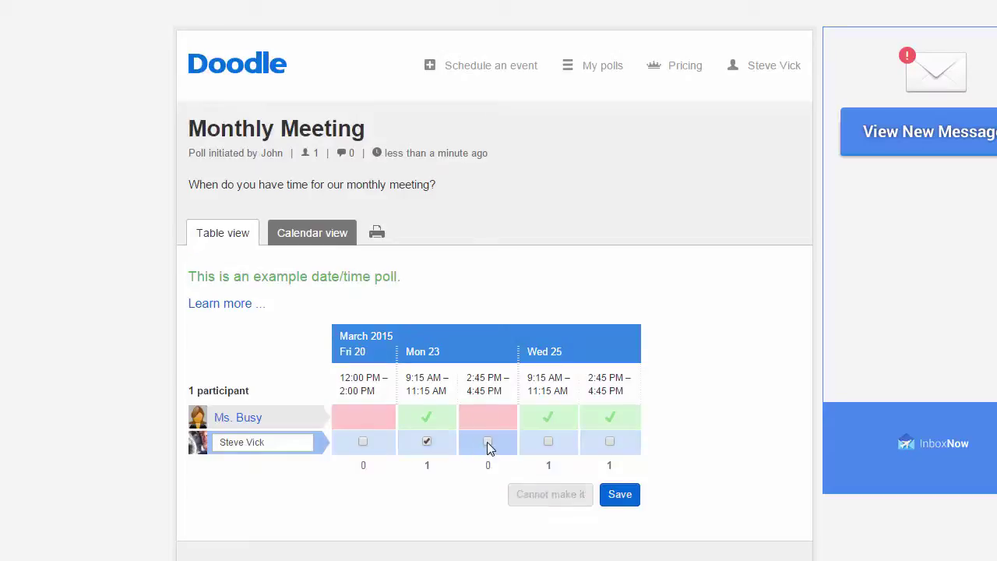
{"action": "left_click", "coordinate": [488, 441]}
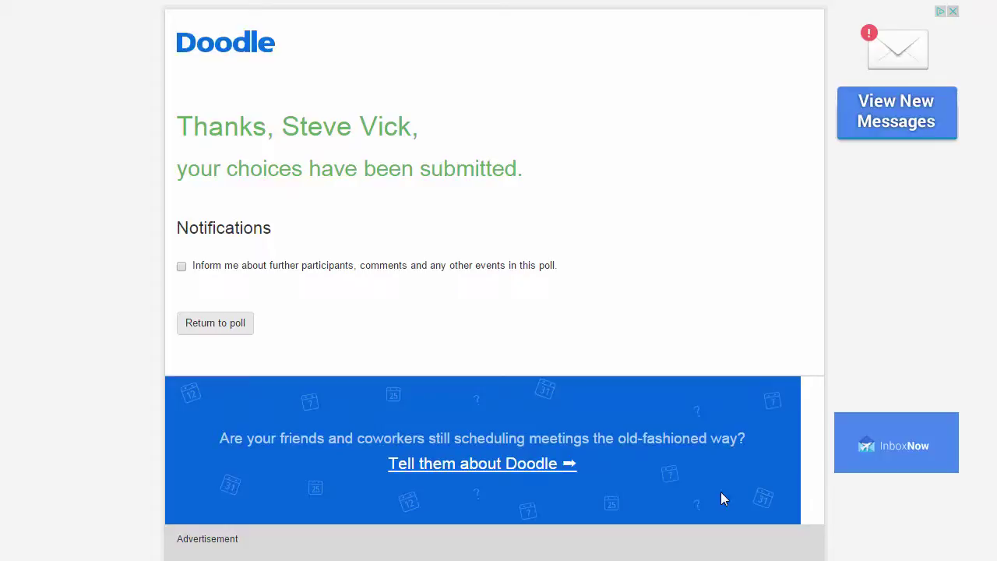
- Return to the Monthly Meeting poll and view the new entry among the 3 participants
{"action": "left_click", "coordinate": [223, 327]}
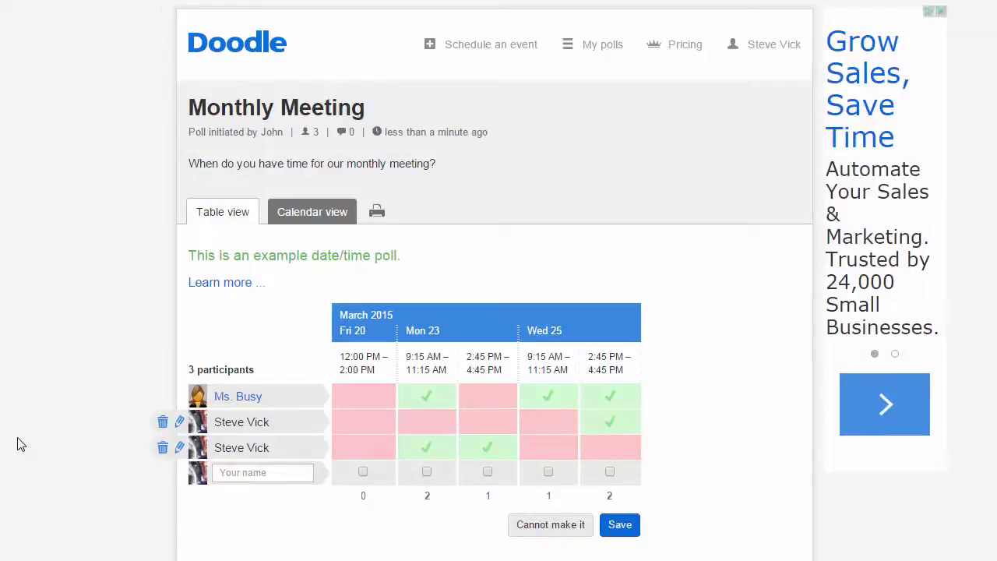
{"action": "mouse_move", "coordinate": [307, 382]}
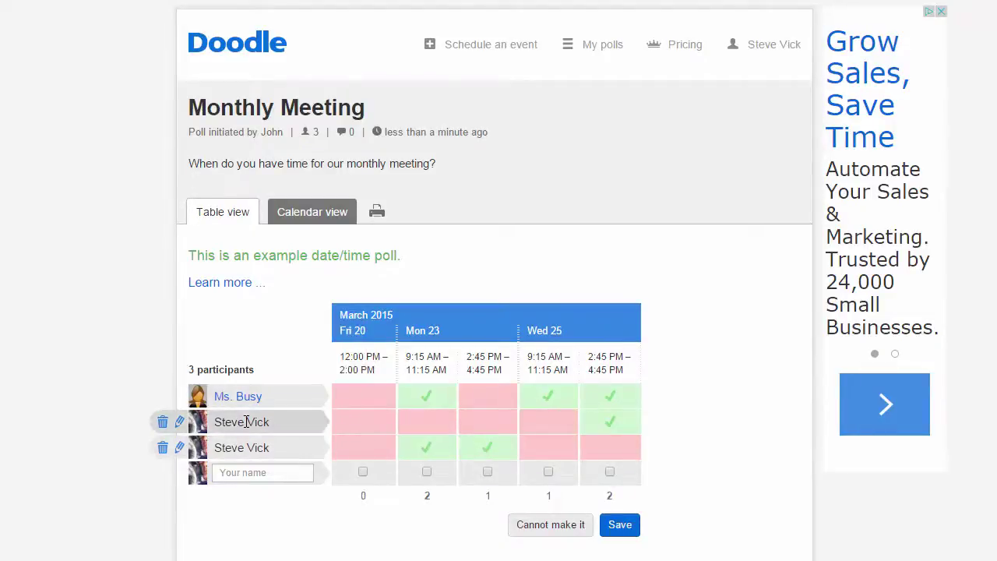